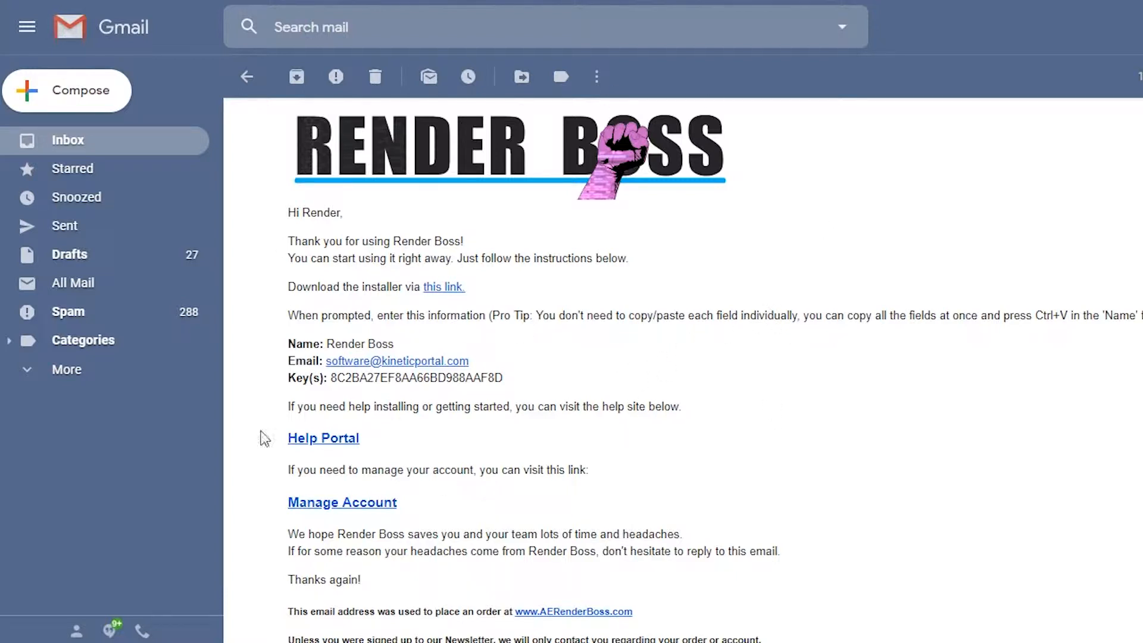
# Download the Render Boss installer through the link in the license email and open render_boss_install.exe.
pyautogui.click(456, 289)
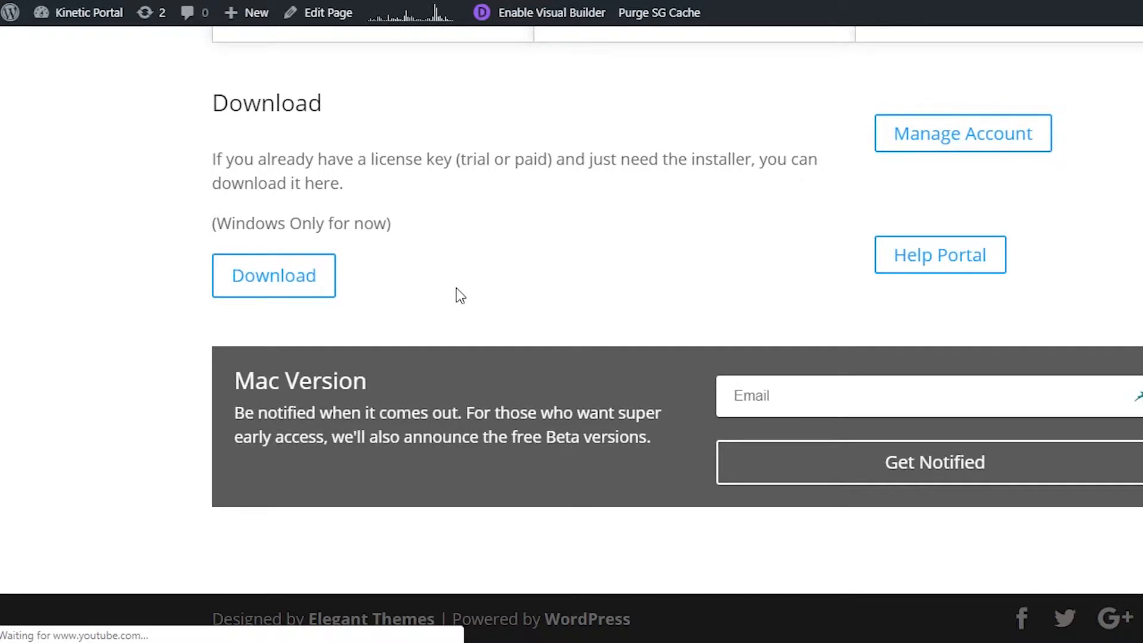
pyautogui.click(267, 276)
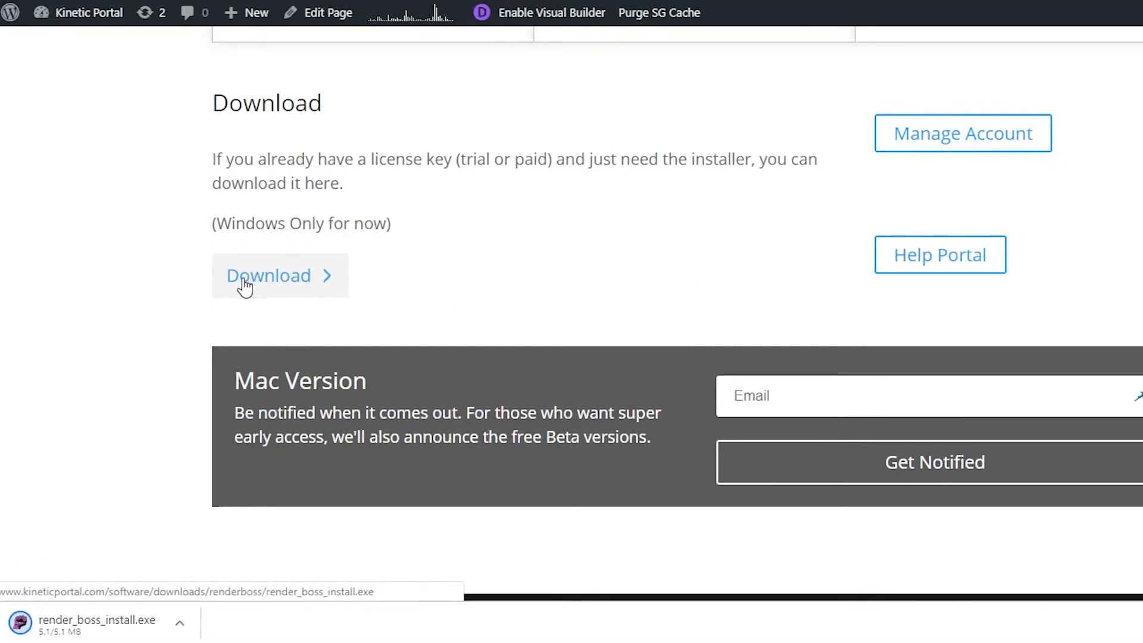
pyautogui.click(69, 620)
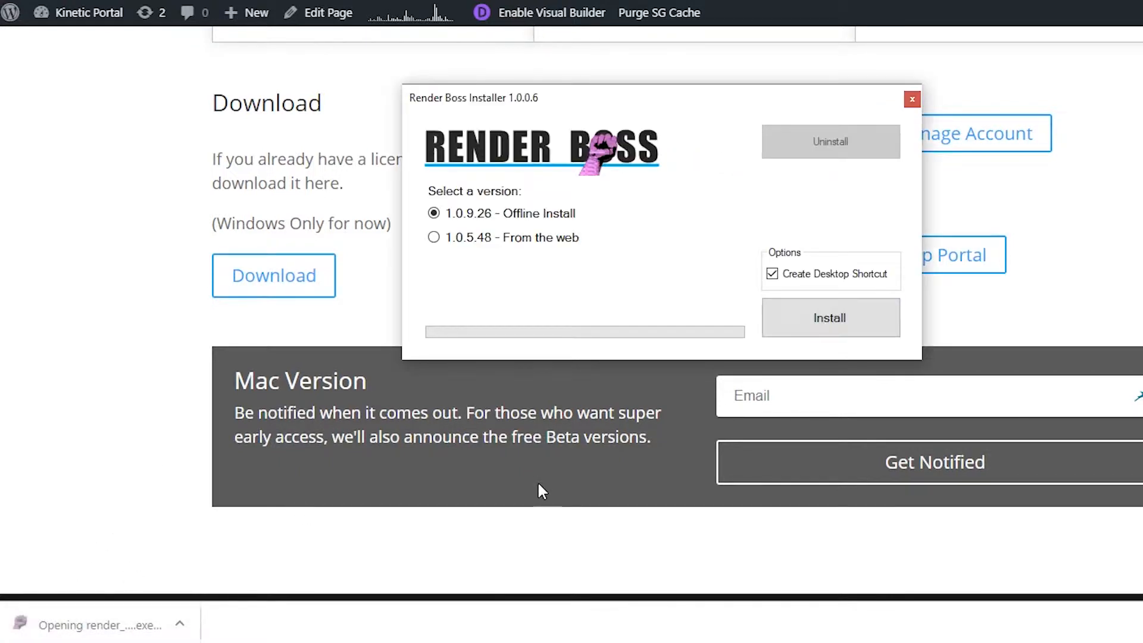
# Install Render Boss version 1.0.9.26 as an offline install and run the program.
pyautogui.click(806, 317)
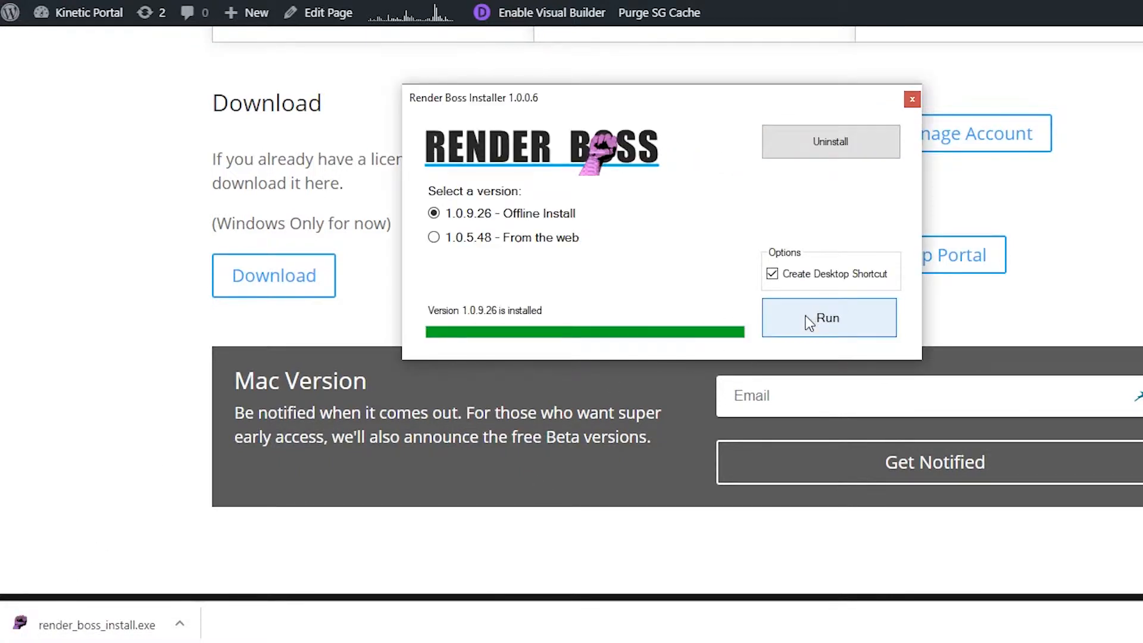
pyautogui.click(805, 316)
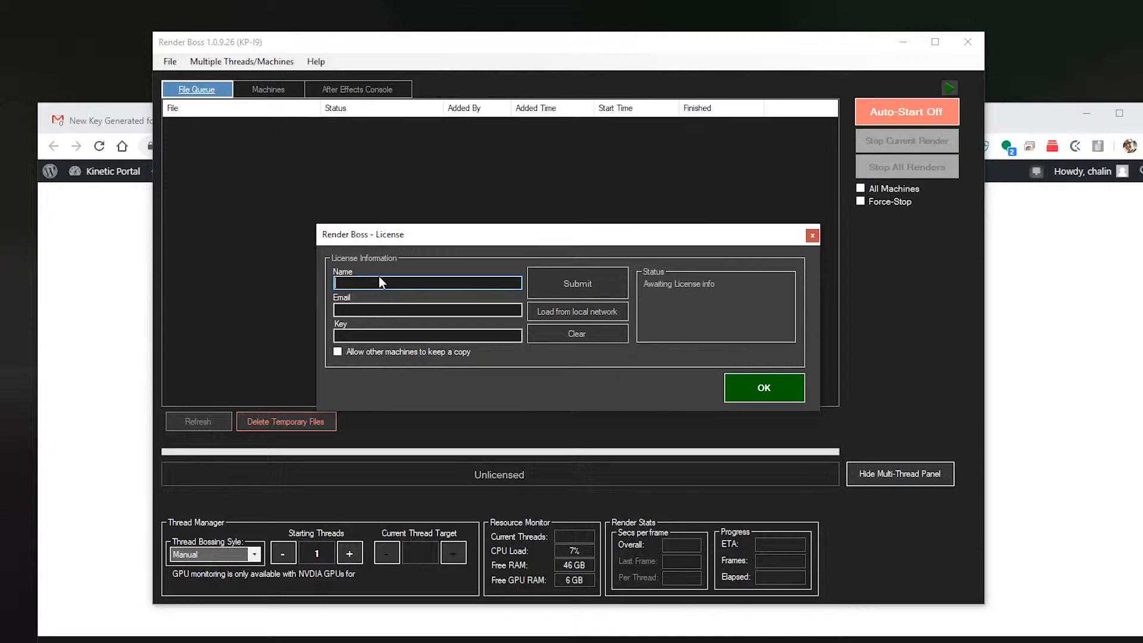
# Copy the name, email and license key from the Gmail message into the Render Boss license form and submit them.
pyautogui.click(98, 121)
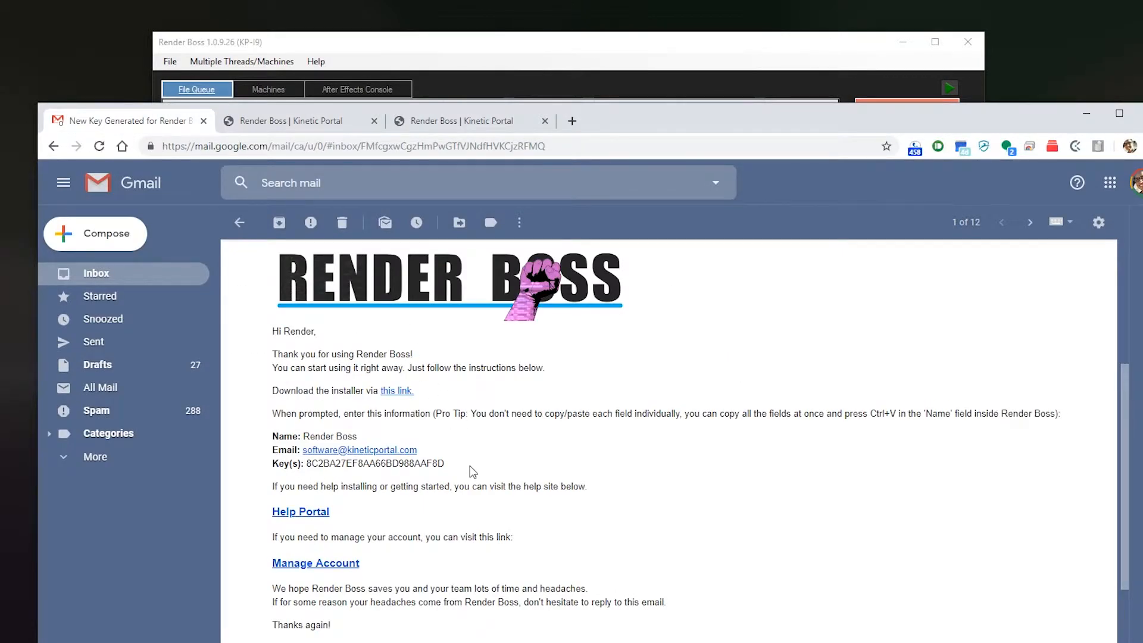
pyautogui.moveTo(470, 466); pyautogui.dragTo(273, 439)
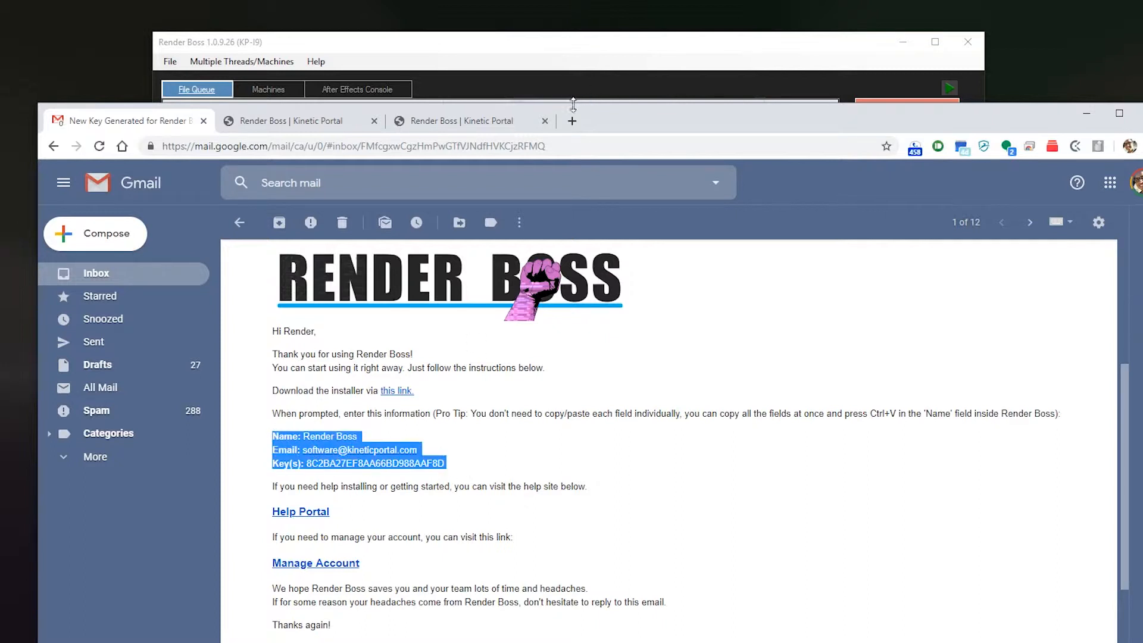
pyautogui.hotkey('alt', 'Tab')
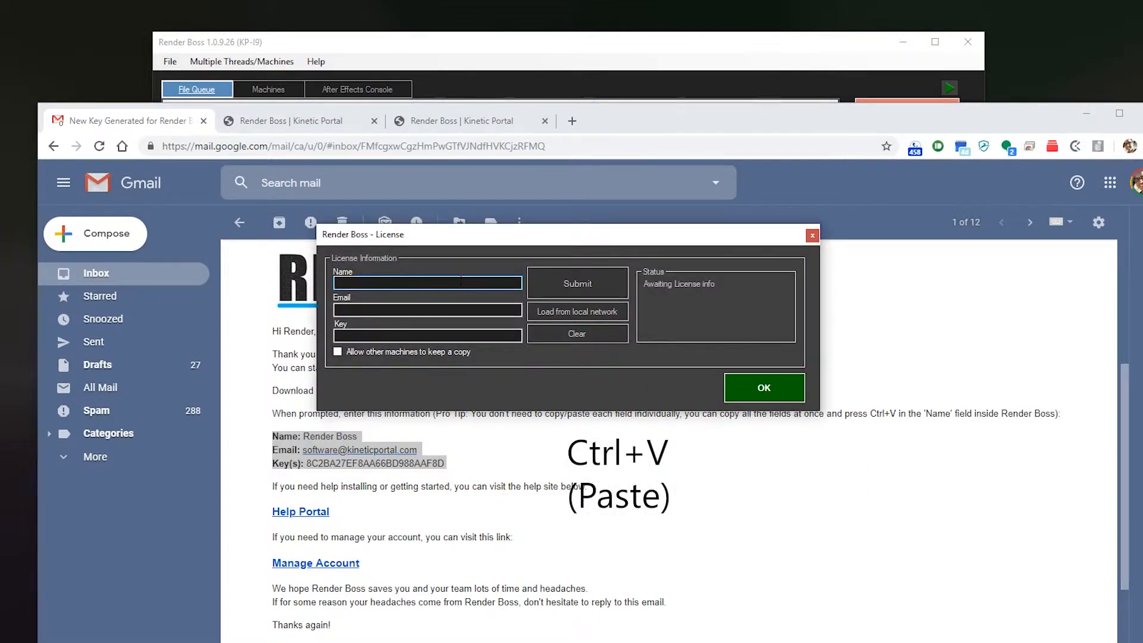
pyautogui.hotkey('ctrl', 'v')
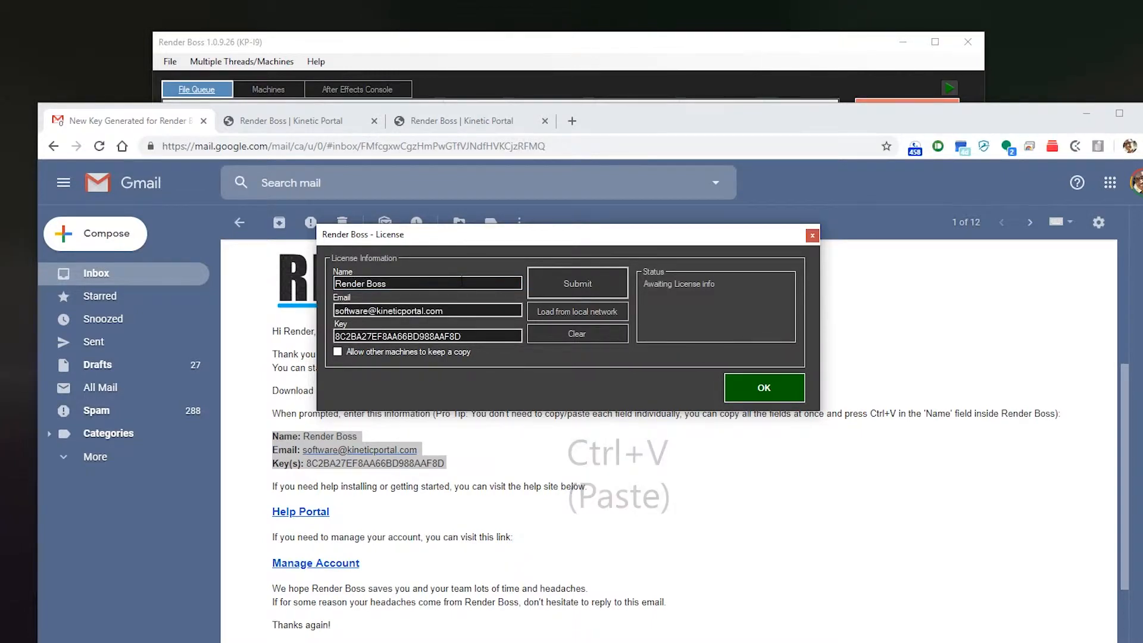
pyautogui.click(623, 276)
pyautogui.click(764, 388)
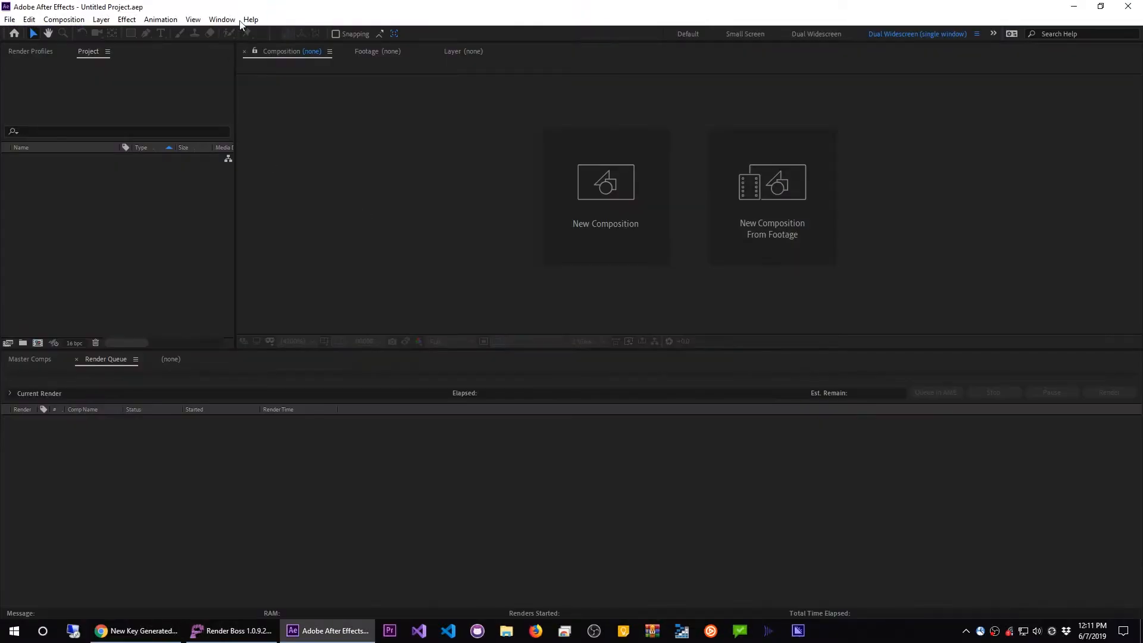
# Switch to After Effects and show the AE Render Boss script panel.
pyautogui.click(236, 20)
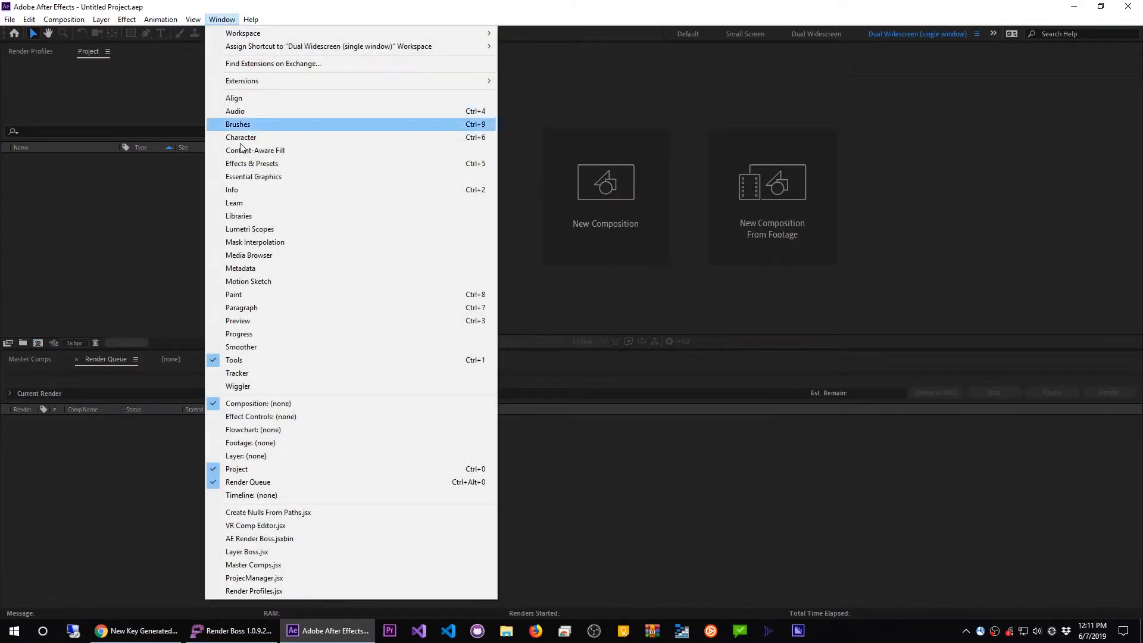
pyautogui.click(275, 539)
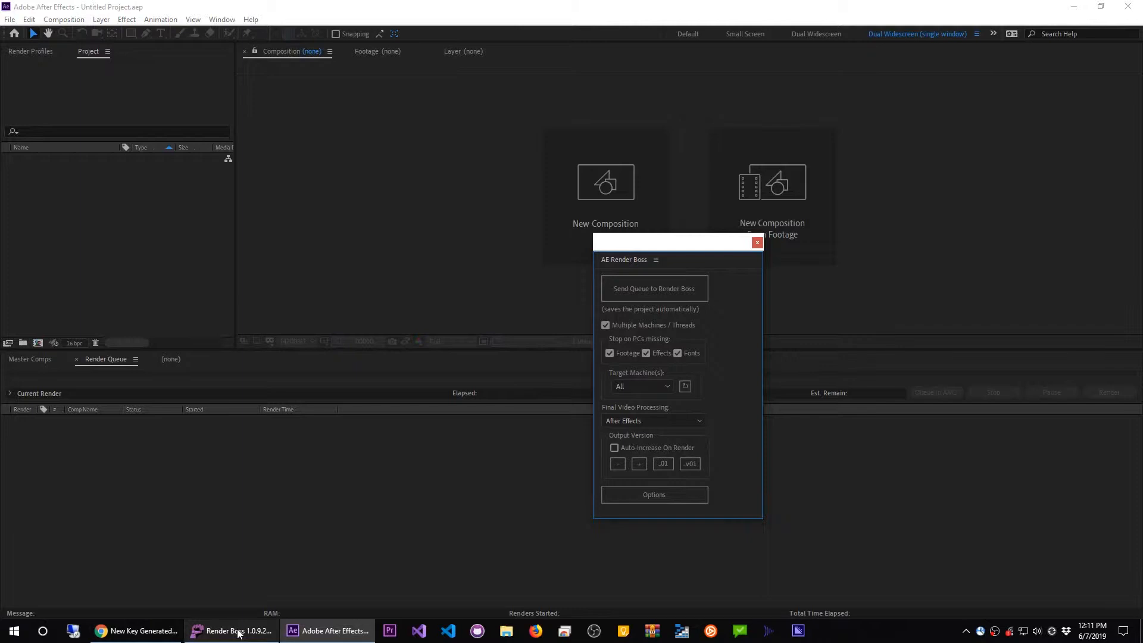
# Switch to Render Boss and install or update its After Effects extension.
pyautogui.click(238, 632)
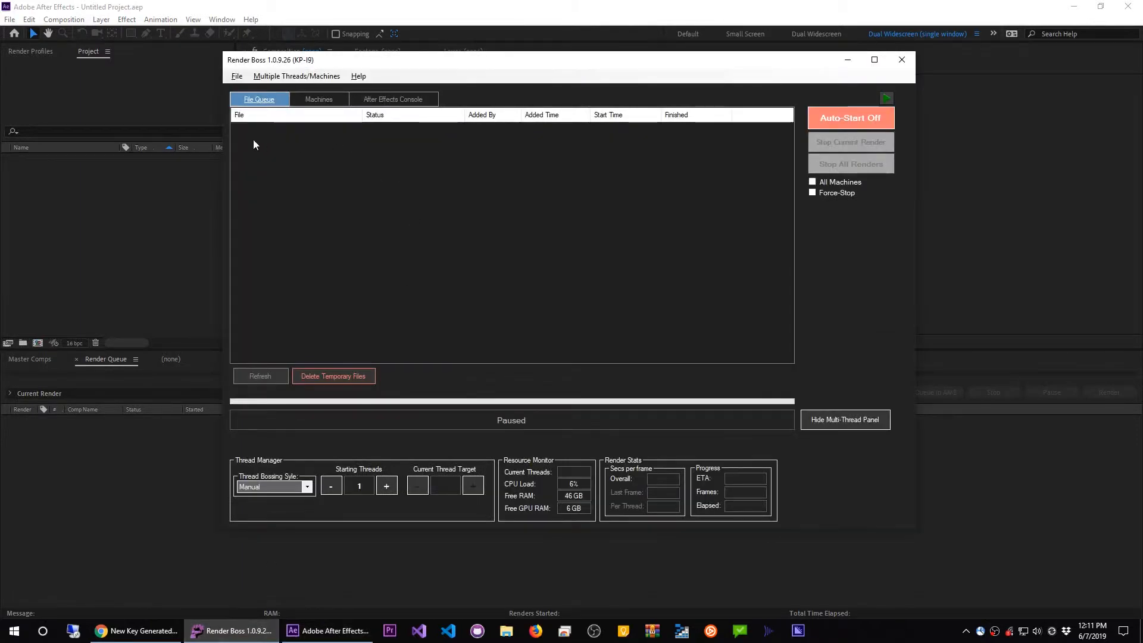
pyautogui.click(235, 77)
pyautogui.click(236, 77)
pyautogui.click(236, 76)
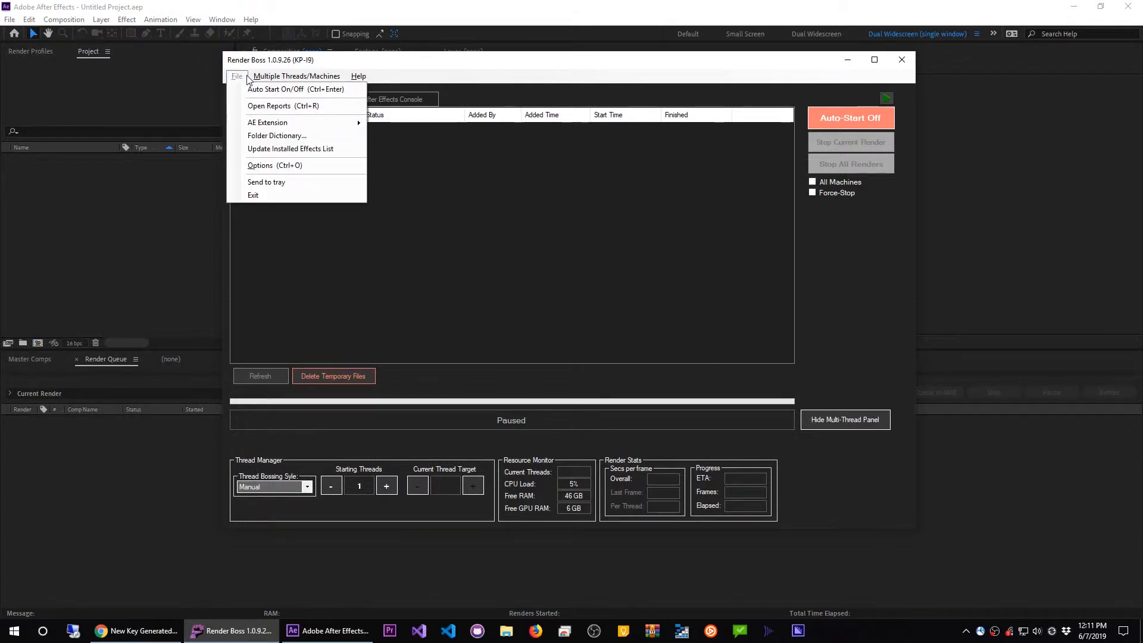
pyautogui.moveTo(325, 126)
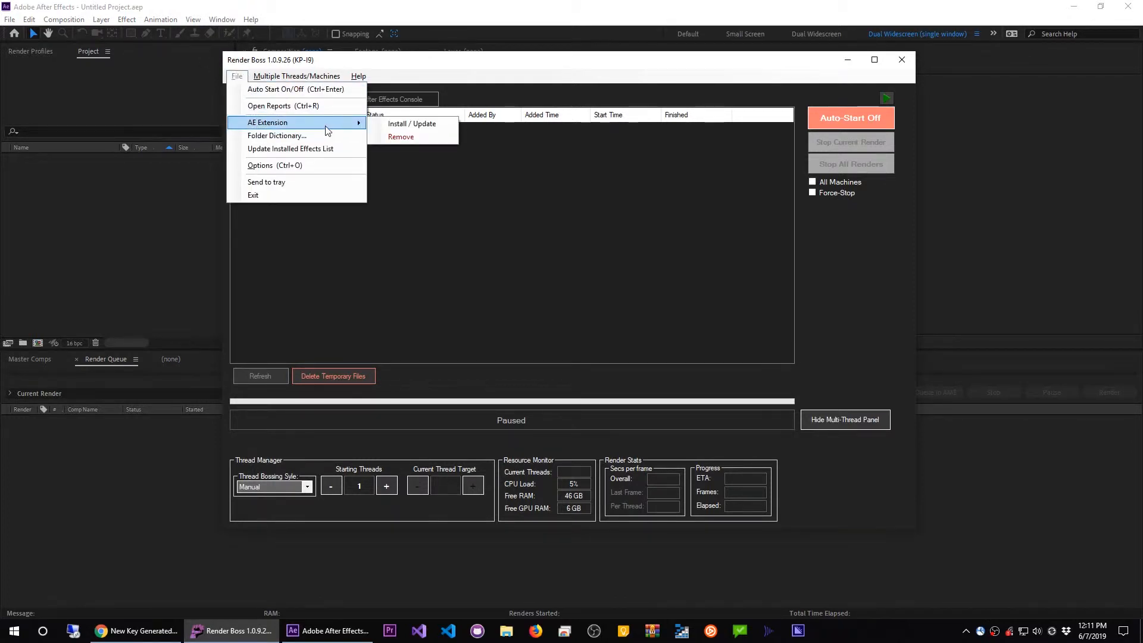
pyautogui.click(435, 125)
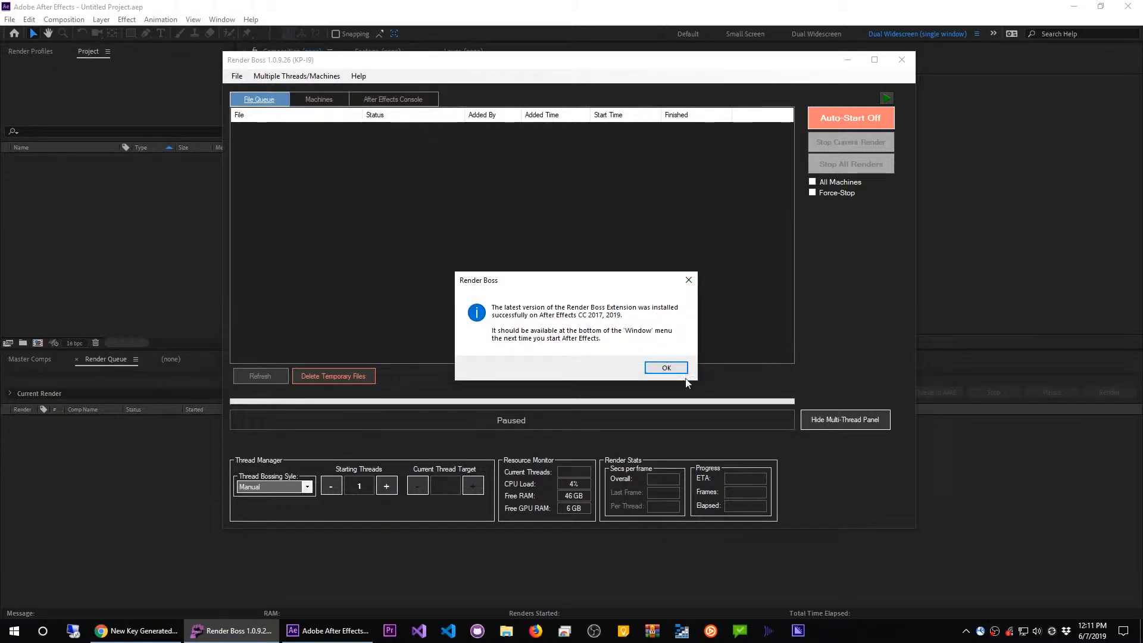
pyautogui.click(666, 367)
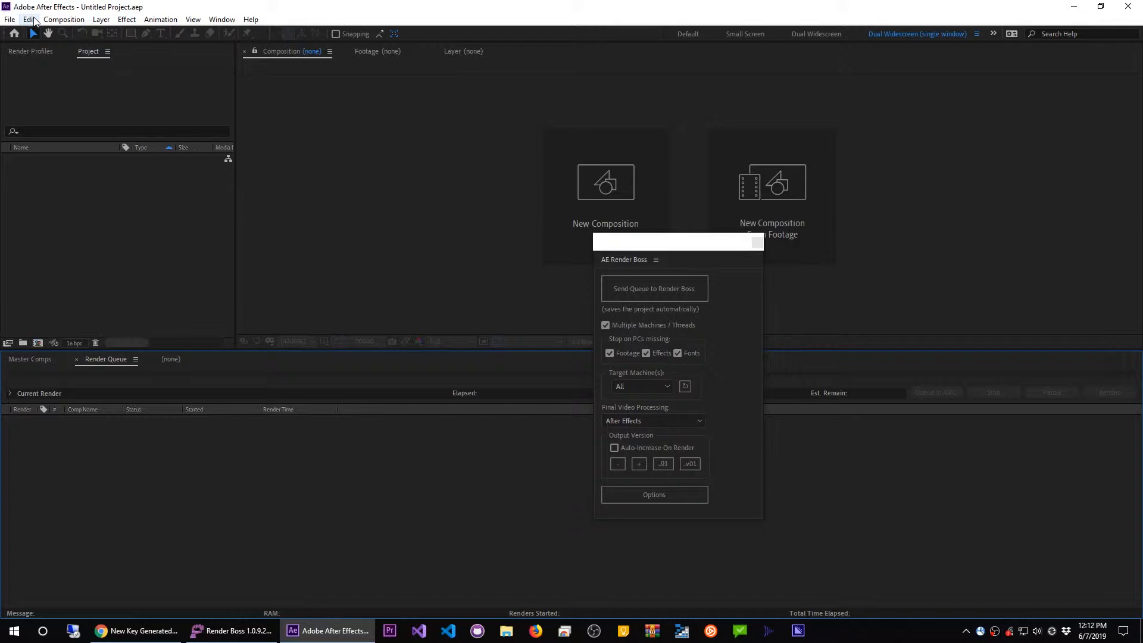
# Back in After Effects, allow scripts to write files and access the network in the Scripting & Expressions preferences.
pyautogui.click(34, 21)
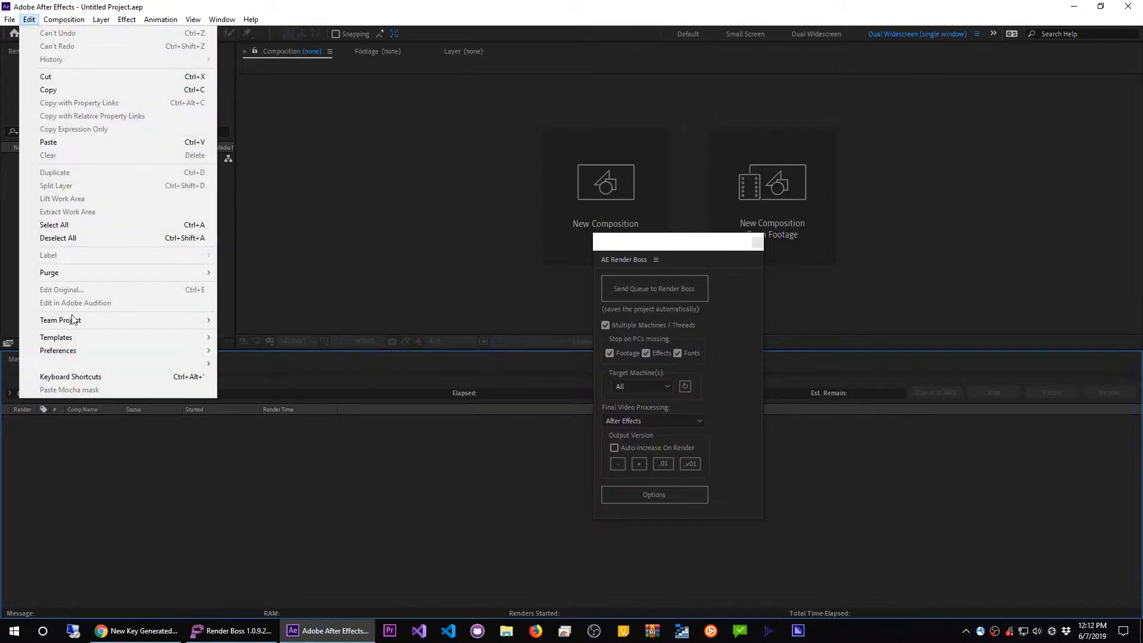
pyautogui.moveTo(202, 350)
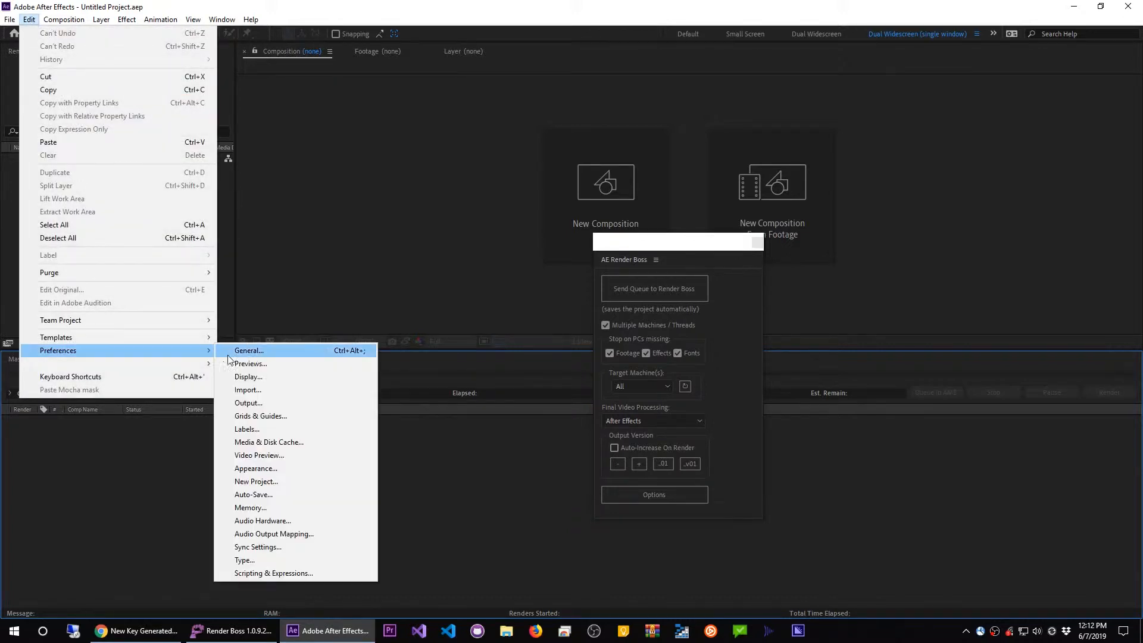
pyautogui.click(256, 574)
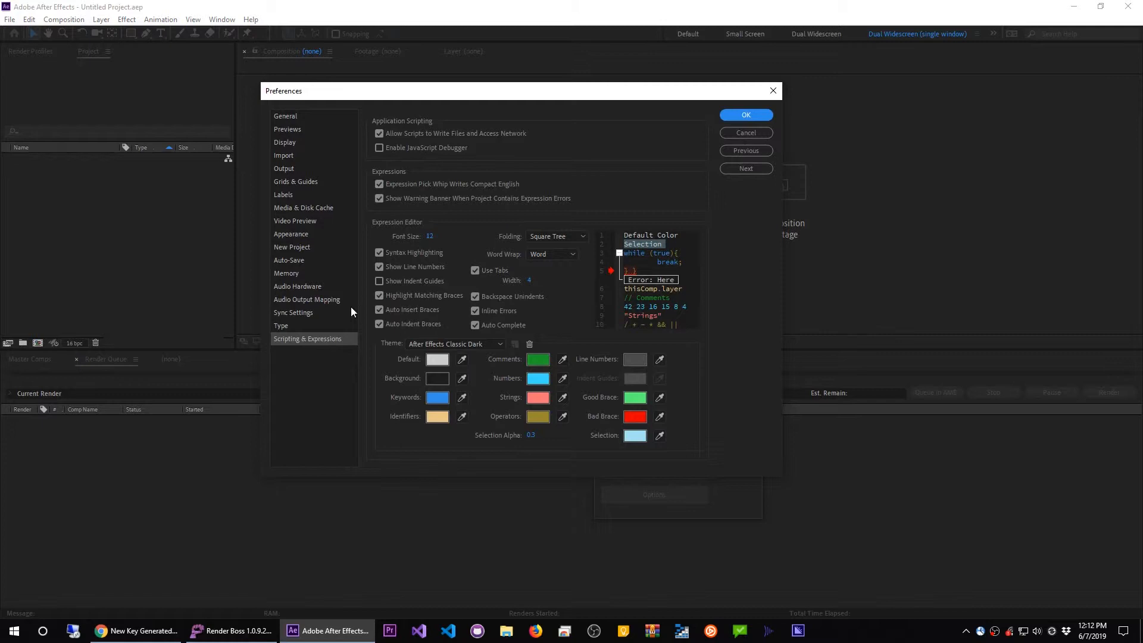
pyautogui.click(439, 135)
pyautogui.click(438, 135)
pyautogui.click(742, 117)
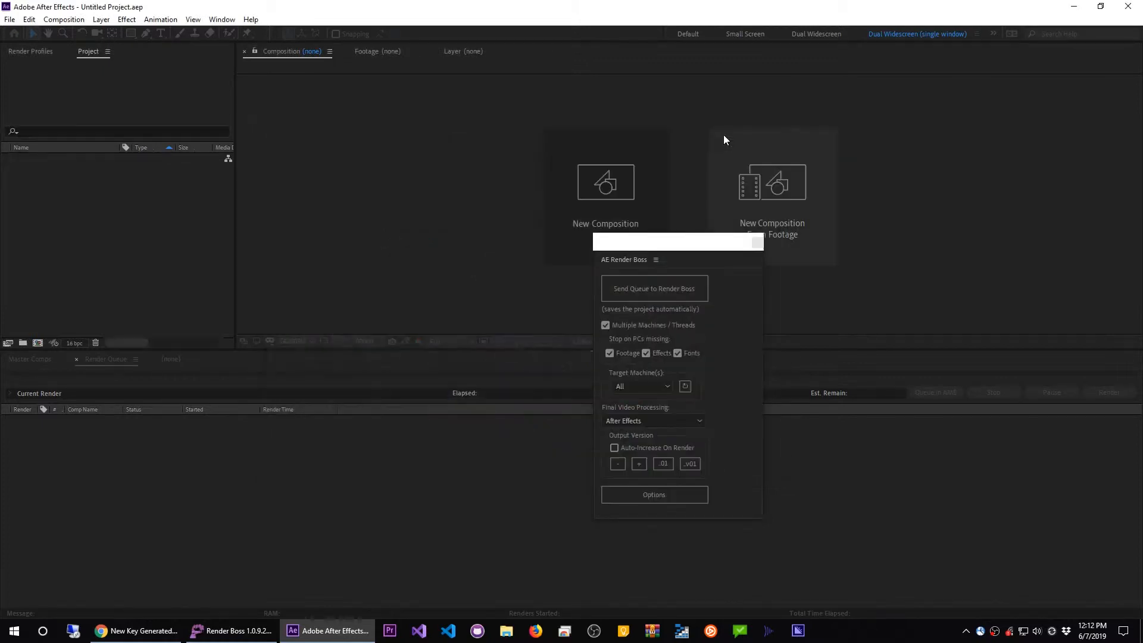
# Dock the AE Render Boss panel beside the Render Queue and narrow it to fit its controls.
pyautogui.moveTo(627, 259); pyautogui.dragTo(1120, 475)
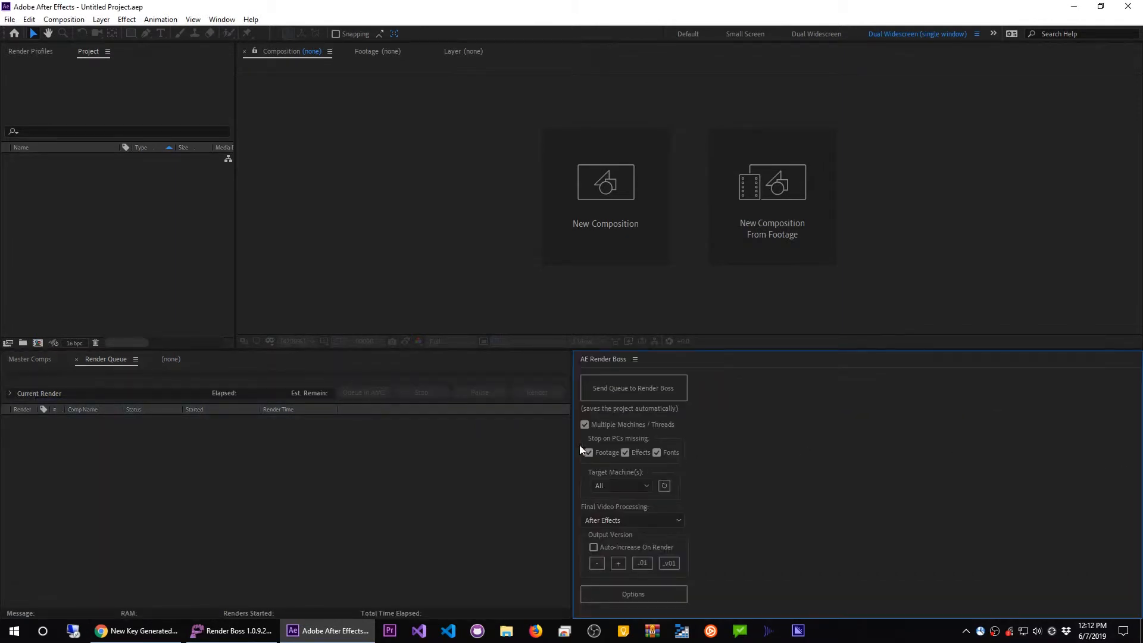
pyautogui.moveTo(572, 443); pyautogui.dragTo(934, 443)
# Open the most recent project, Demo Project 2.aep, and add Comp 6 to the render queue.
pyautogui.hotkey('ctrl', 'alt', 'shift', 'p')
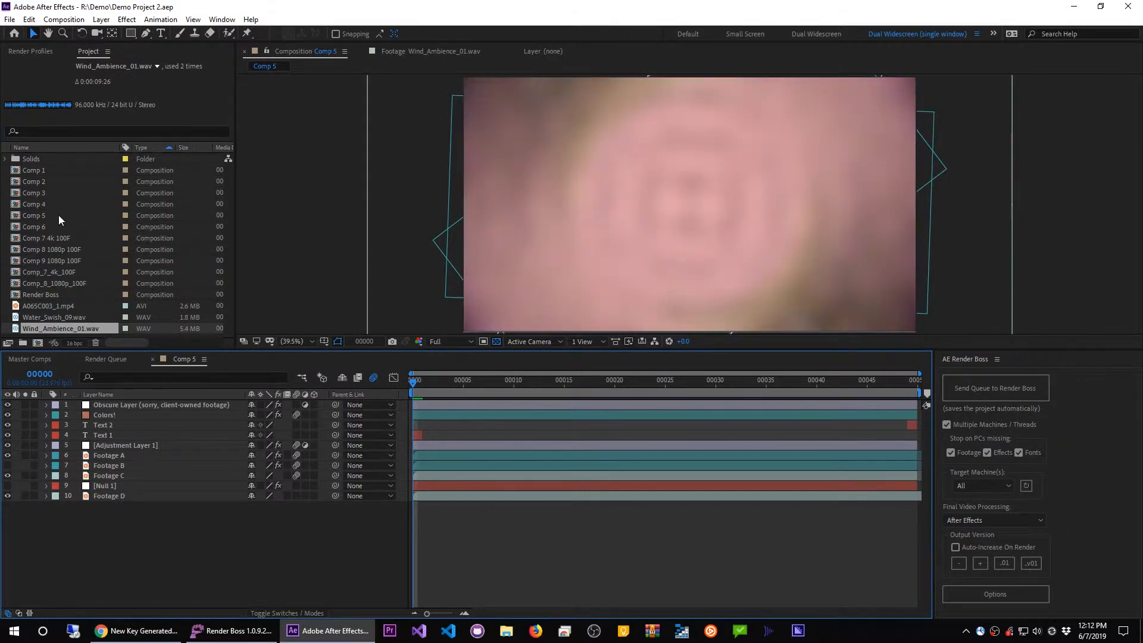
pyautogui.click(34, 204)
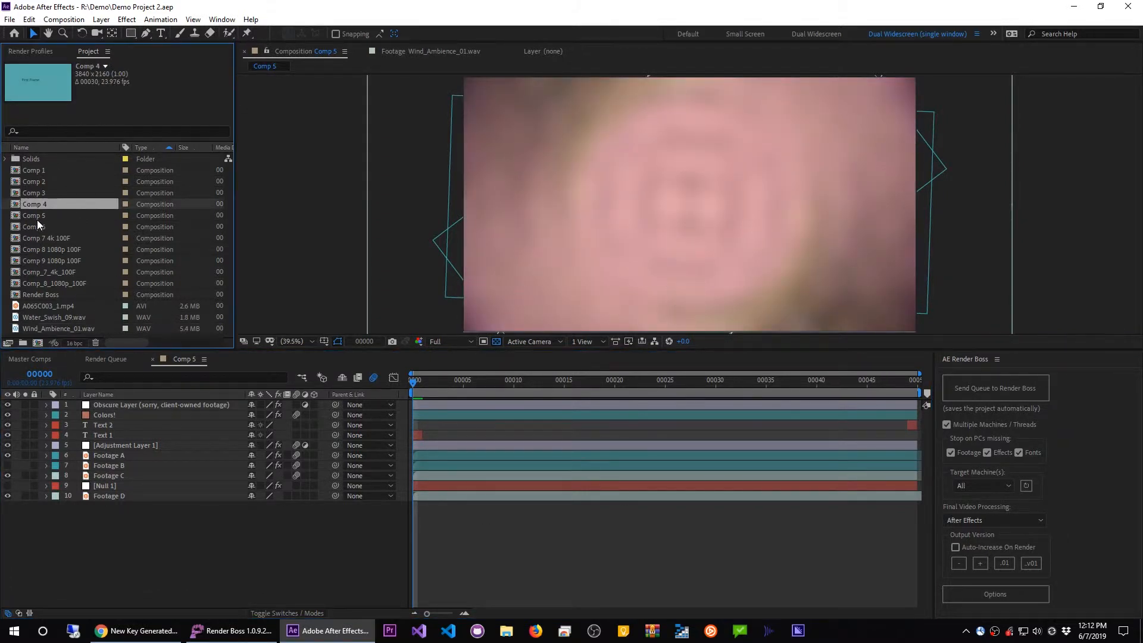
pyautogui.keyDown('ctrl'); pyautogui.click(34, 215); pyautogui.keyUp('ctrl')
pyautogui.click(89, 360)
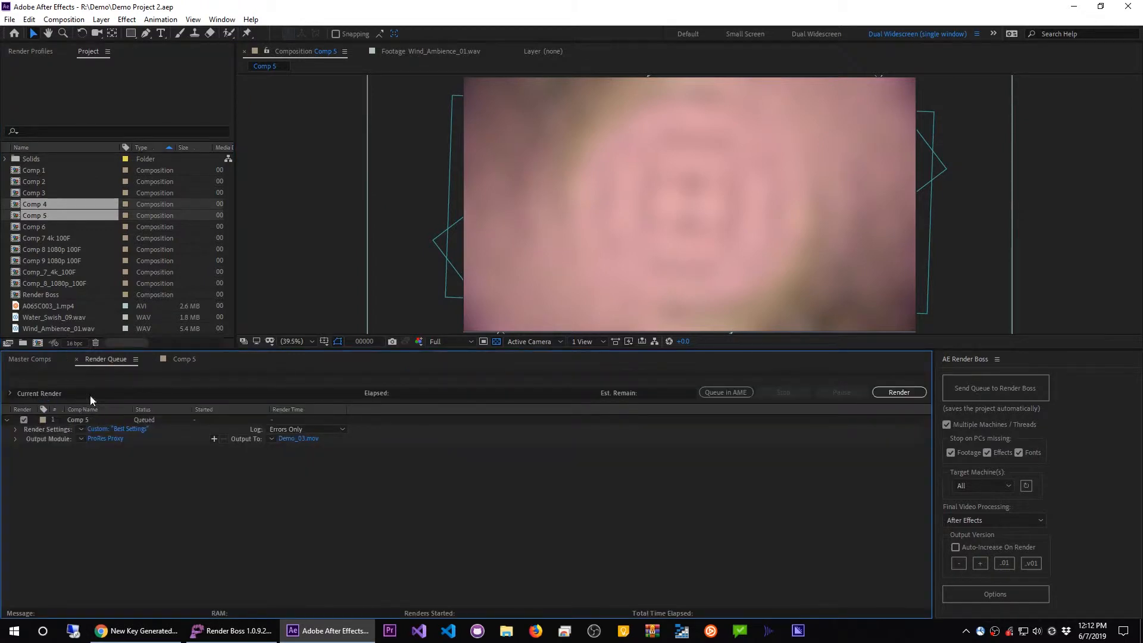
pyautogui.moveTo(40, 228); pyautogui.dragTo(140, 486)
# Apply the Deliverables ProRes 444 render profile to the queued Comp 5 and Comp 6.
pyautogui.click(24, 51)
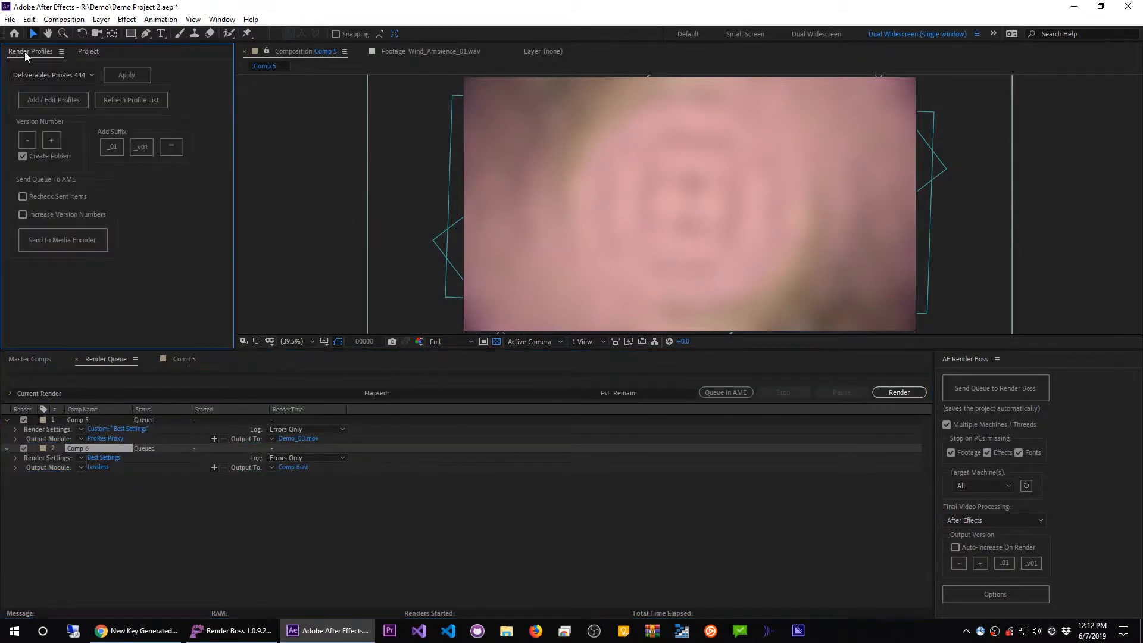
pyautogui.click(124, 80)
pyautogui.click(265, 565)
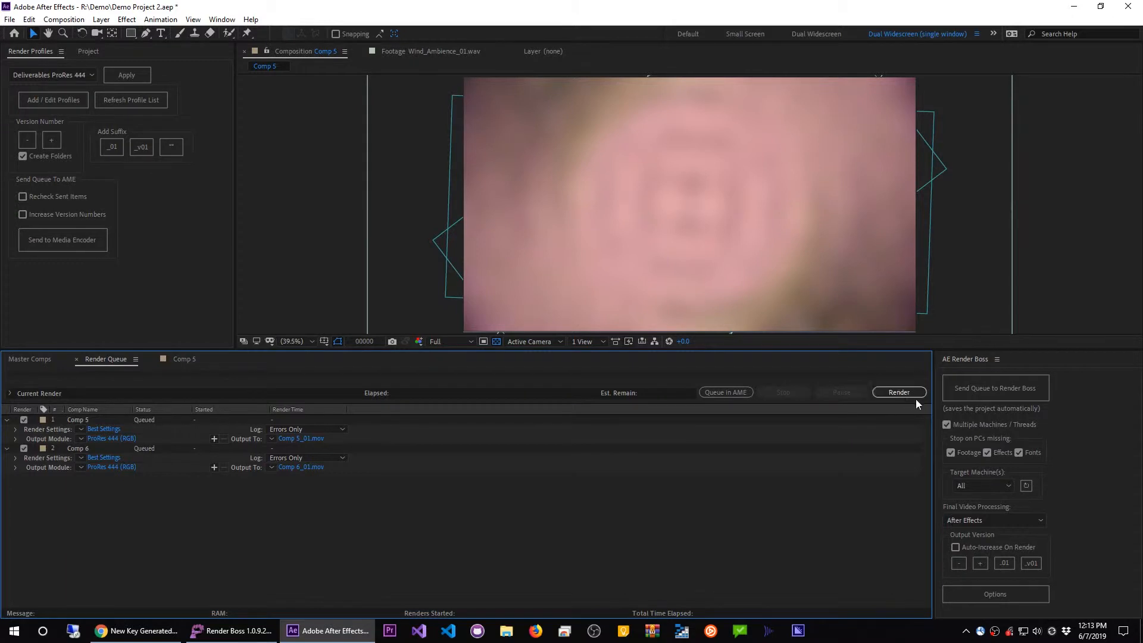
# Send the render queue to Render Boss and start rendering the Demo Project 2 job there.
pyautogui.click(1030, 395)
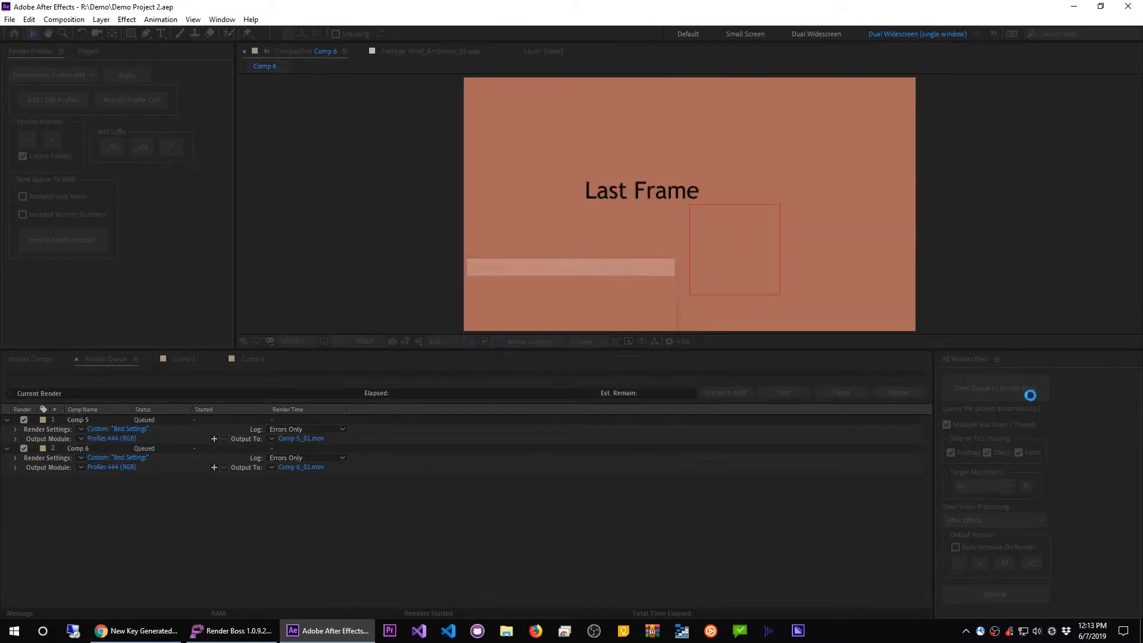
pyautogui.click(667, 387)
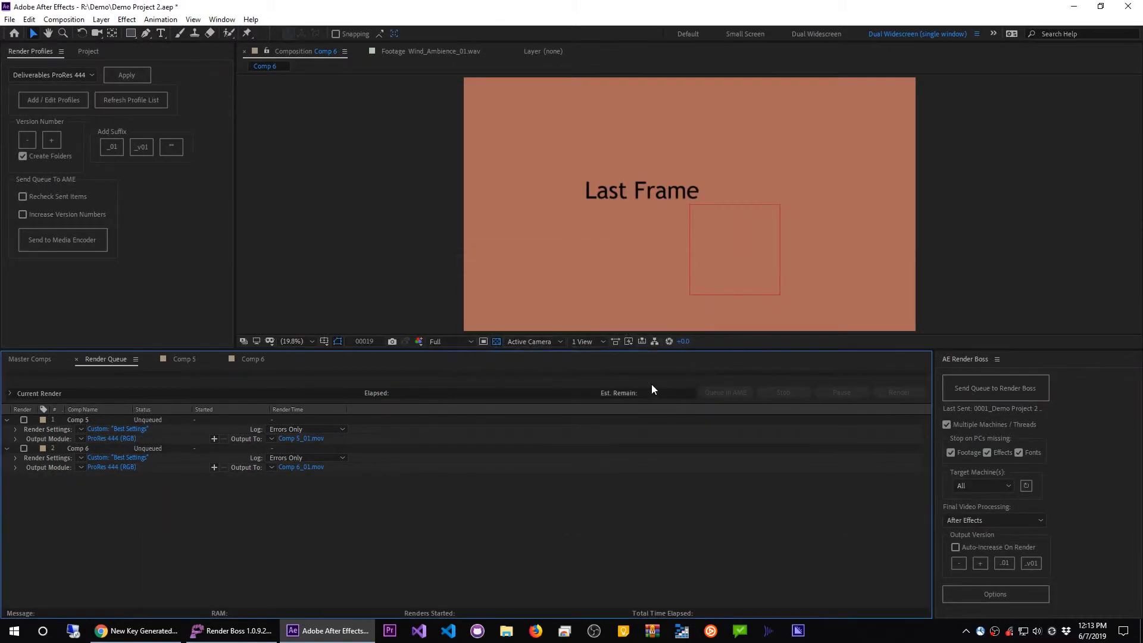
pyautogui.click(234, 630)
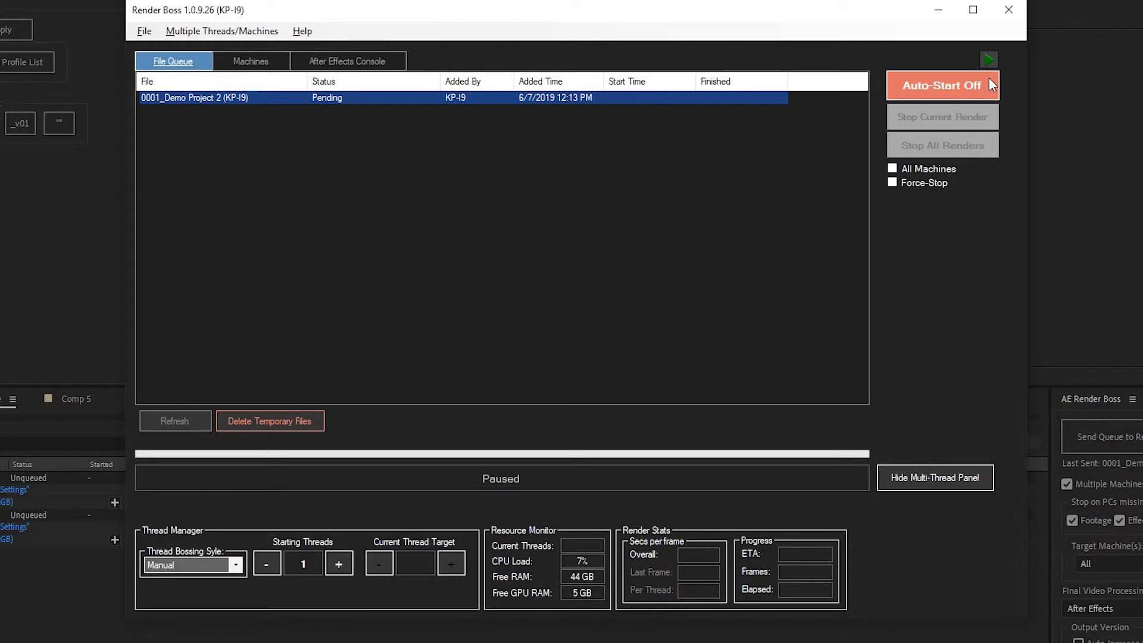
pyautogui.click(988, 60)
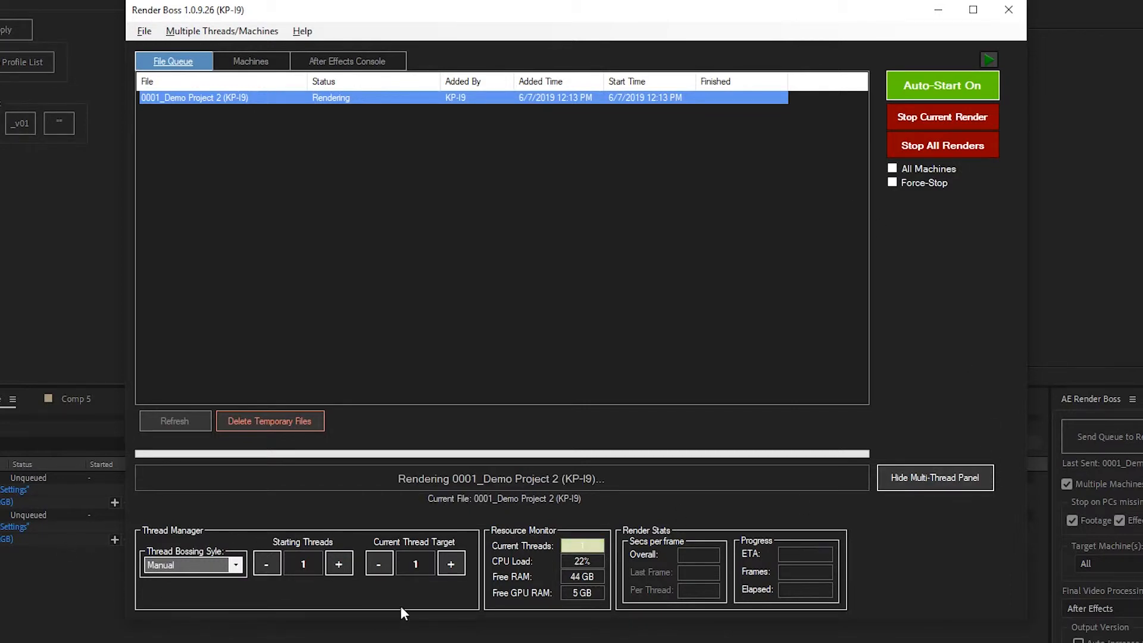
# Raise the current thread target to 2 and set the thread bossing style to Dictator.
pyautogui.click(451, 568)
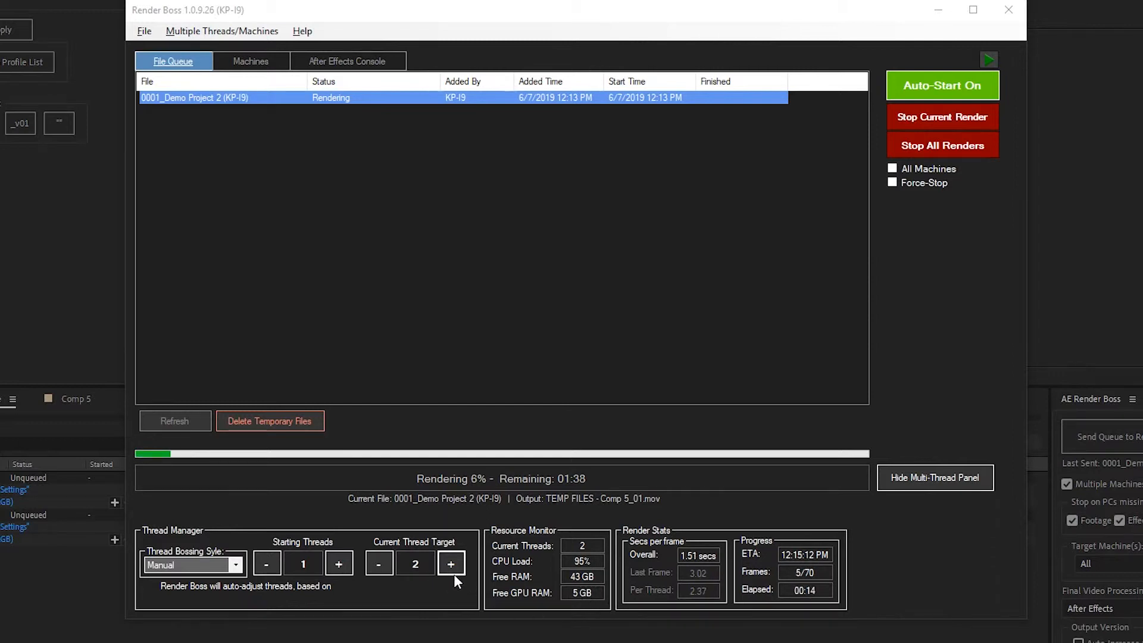
pyautogui.click(236, 567)
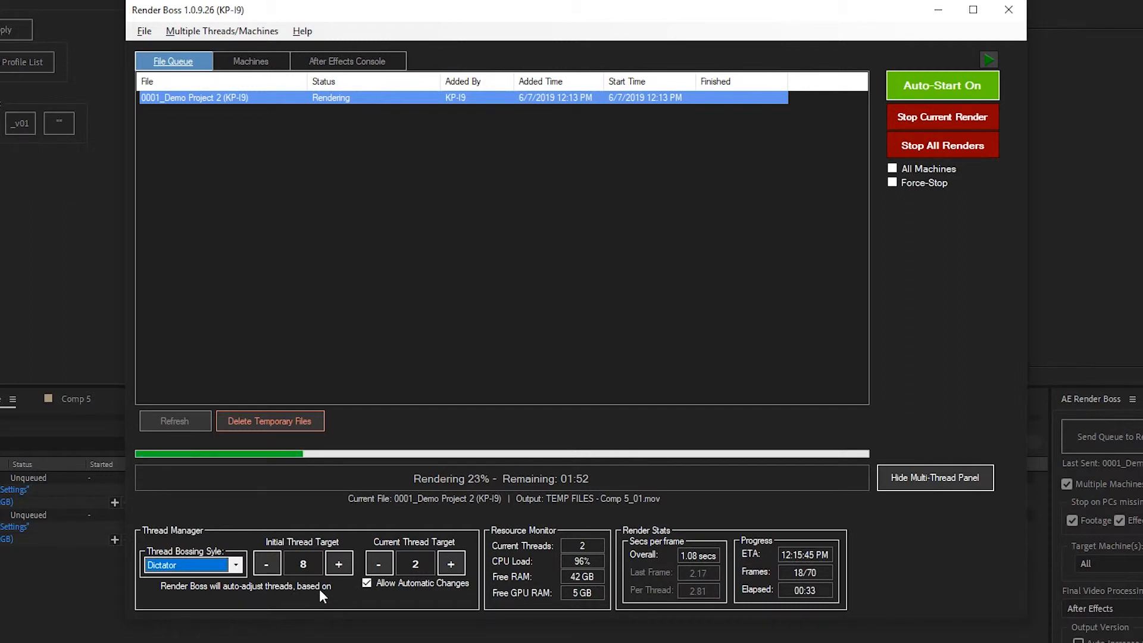
# Stop the current render of the Demo Project 2 job.
pyautogui.click(919, 116)
pyautogui.press('Return')
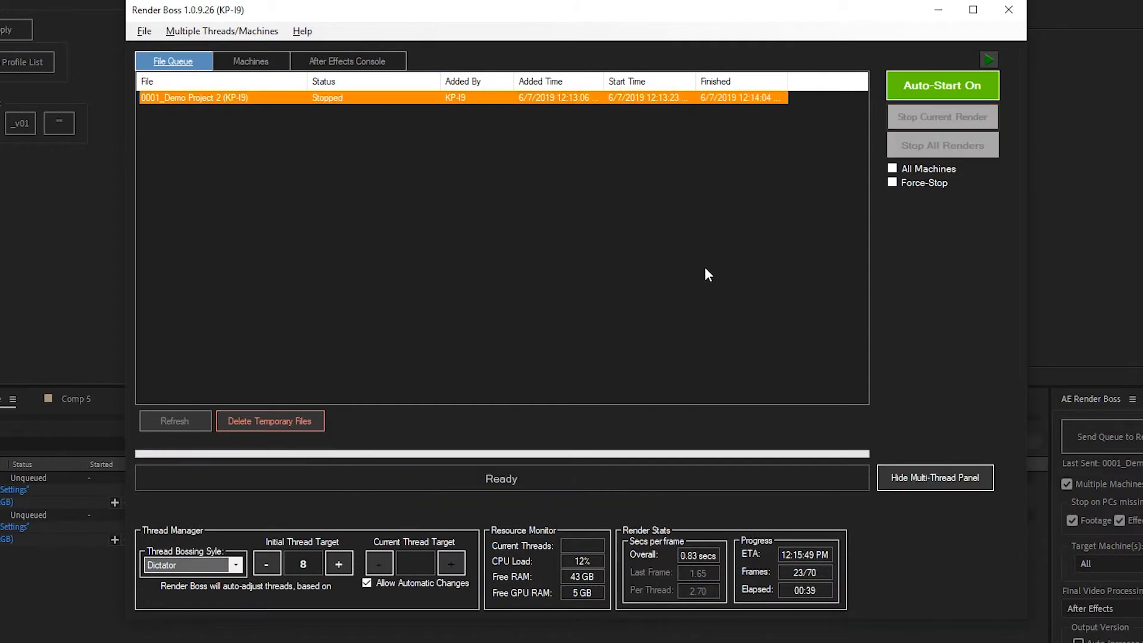
# Set the stopped Demo Project 2 job to render again on this machine.
pyautogui.rightClick(367, 102)
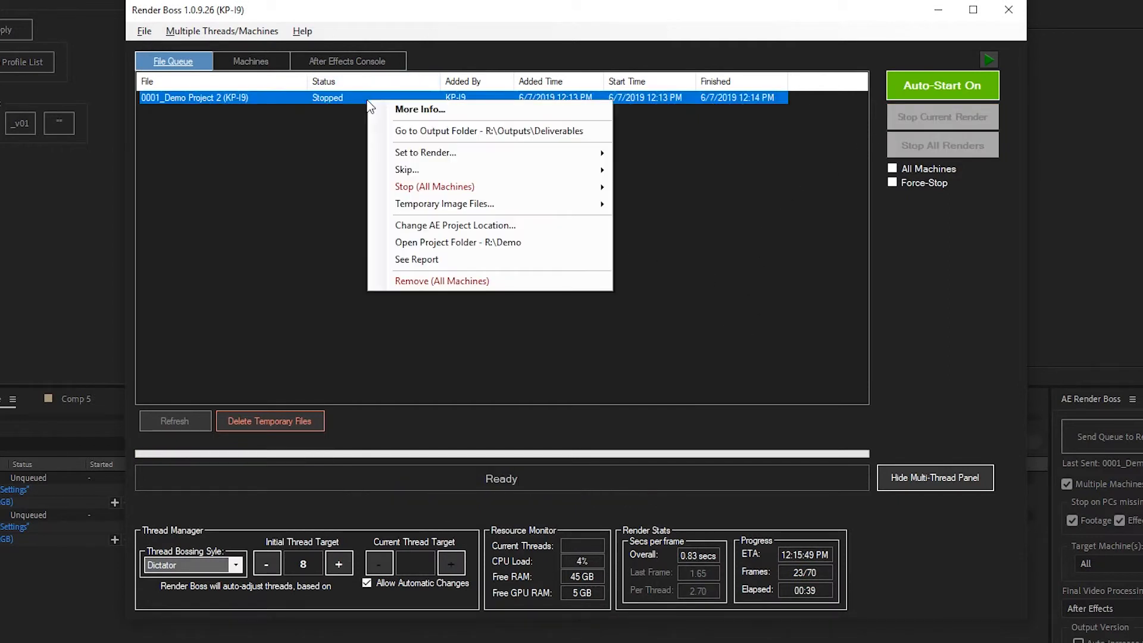
pyautogui.moveTo(485, 156)
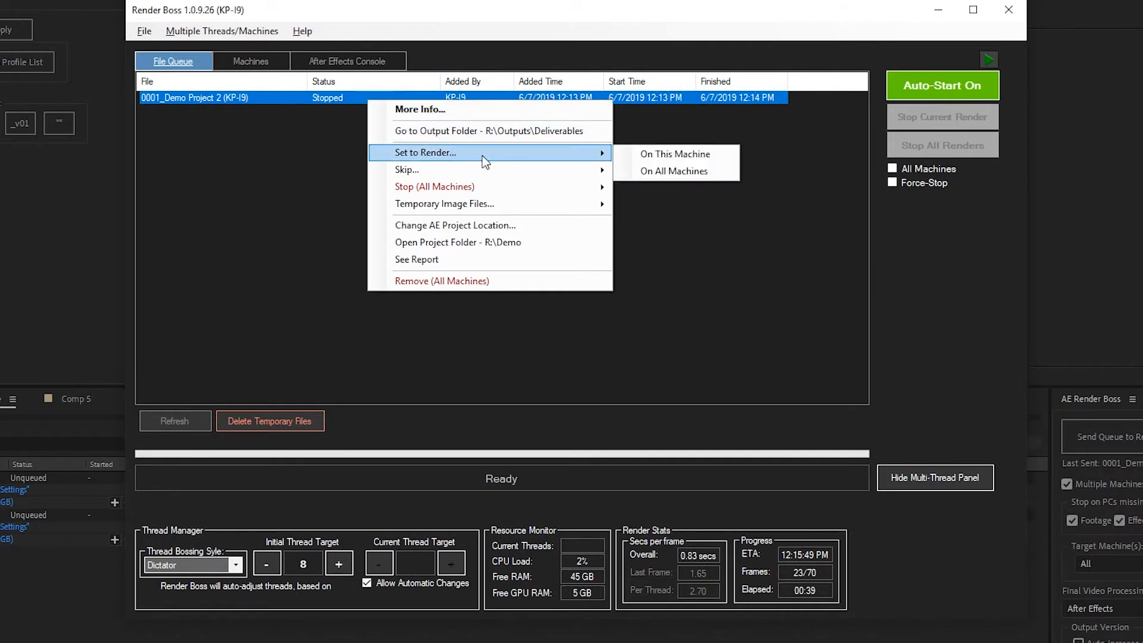
pyautogui.click(718, 154)
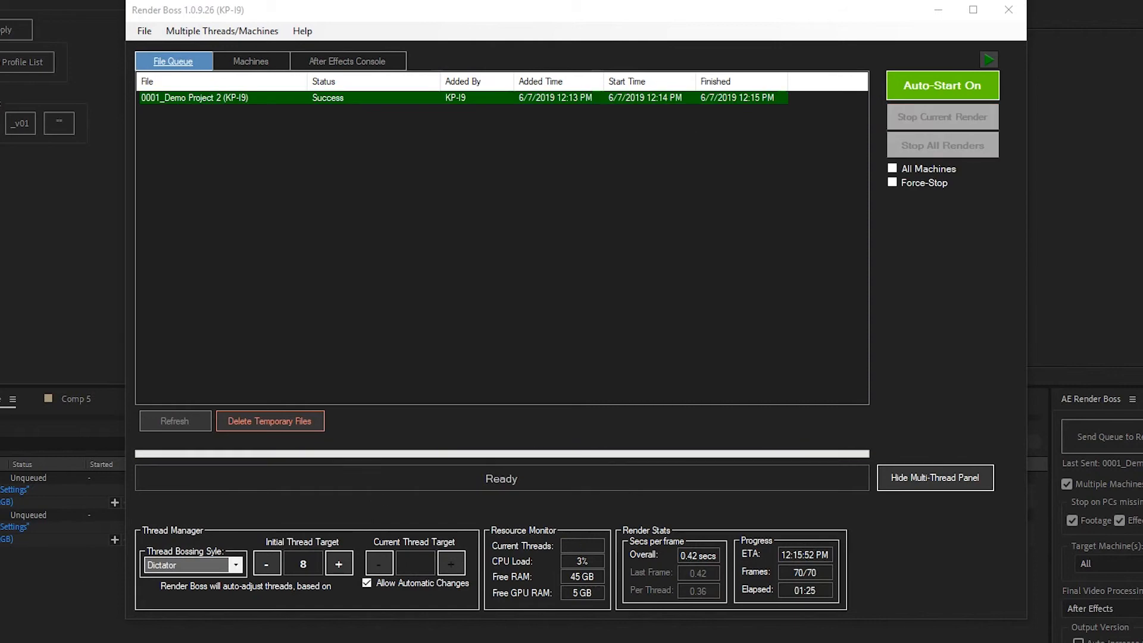
# Open the rendered Comp 5_01.mov from the finished Demo Project 2 job to check it, and close the player.
pyautogui.click(545, 97)
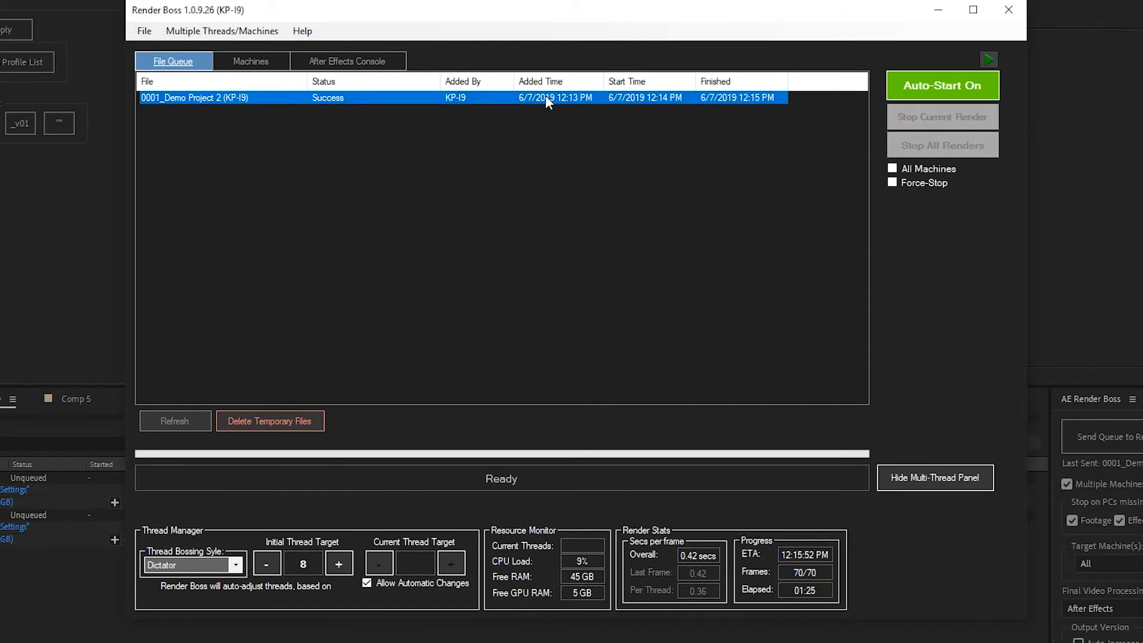
pyautogui.rightClick(424, 98)
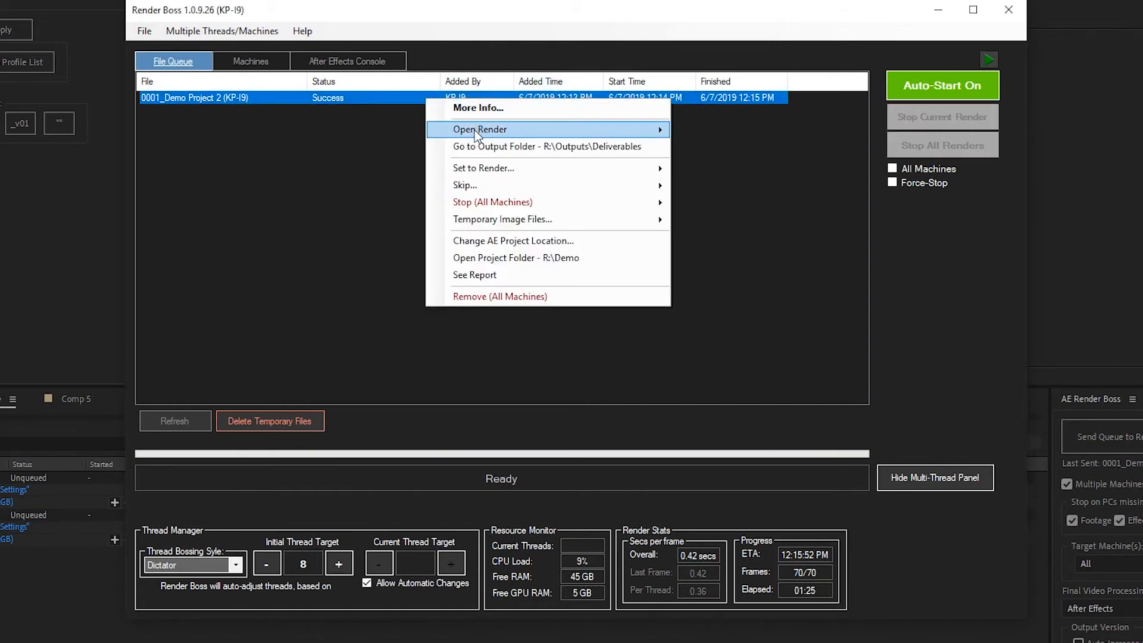
pyautogui.moveTo(480, 130)
pyautogui.click(740, 133)
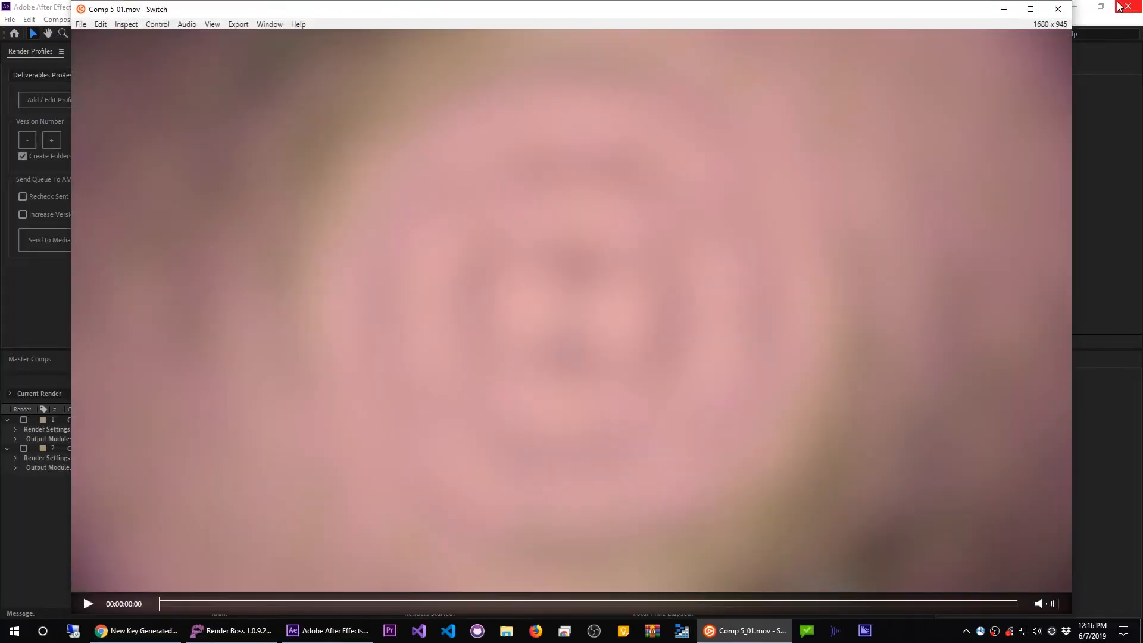
pyautogui.click(1060, 7)
# View the Demo Project 2 job's output folder, R:\Outputs\Deliverables, and close it.
pyautogui.rightClick(502, 129)
pyautogui.click(548, 167)
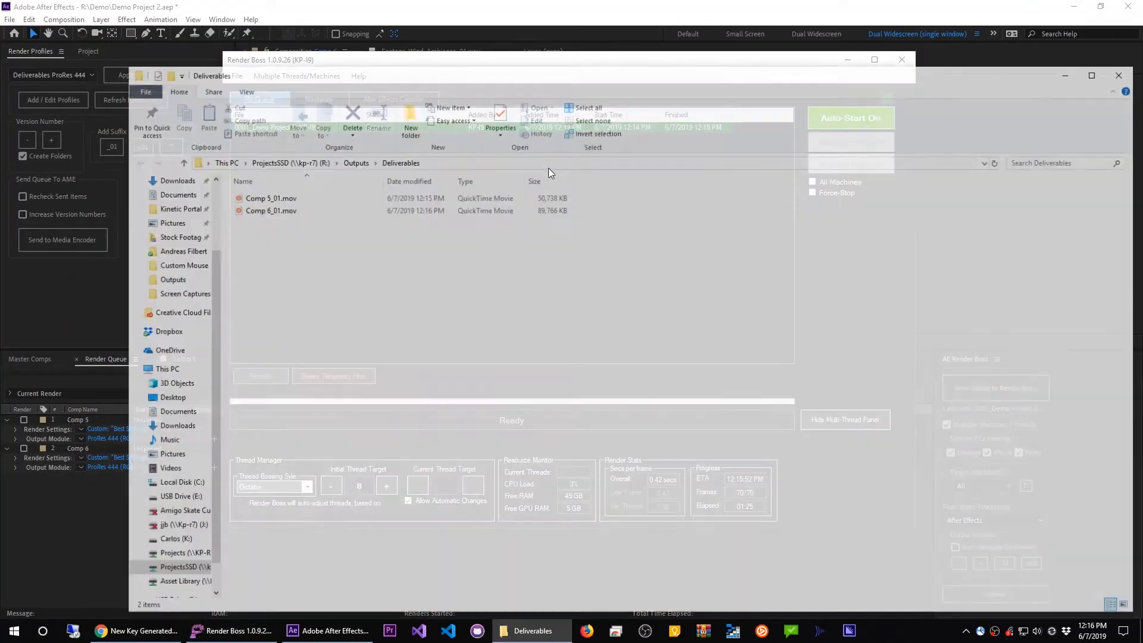
pyautogui.click(1116, 73)
# Open the render report for the finished Demo Project 2 job.
pyautogui.rightClick(422, 125)
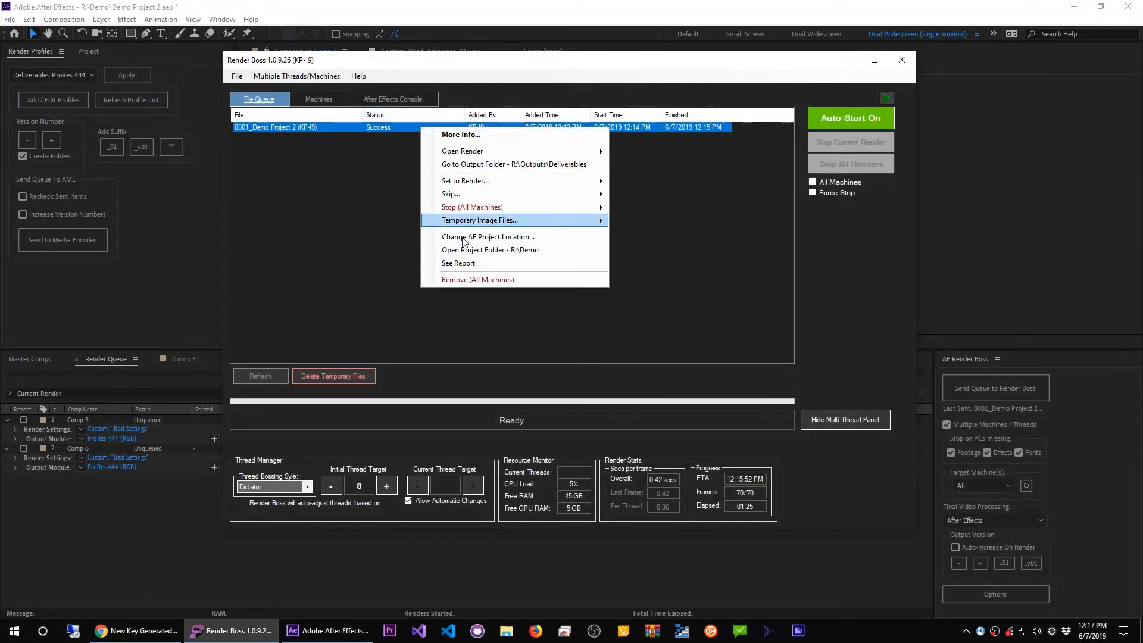
pyautogui.click(460, 264)
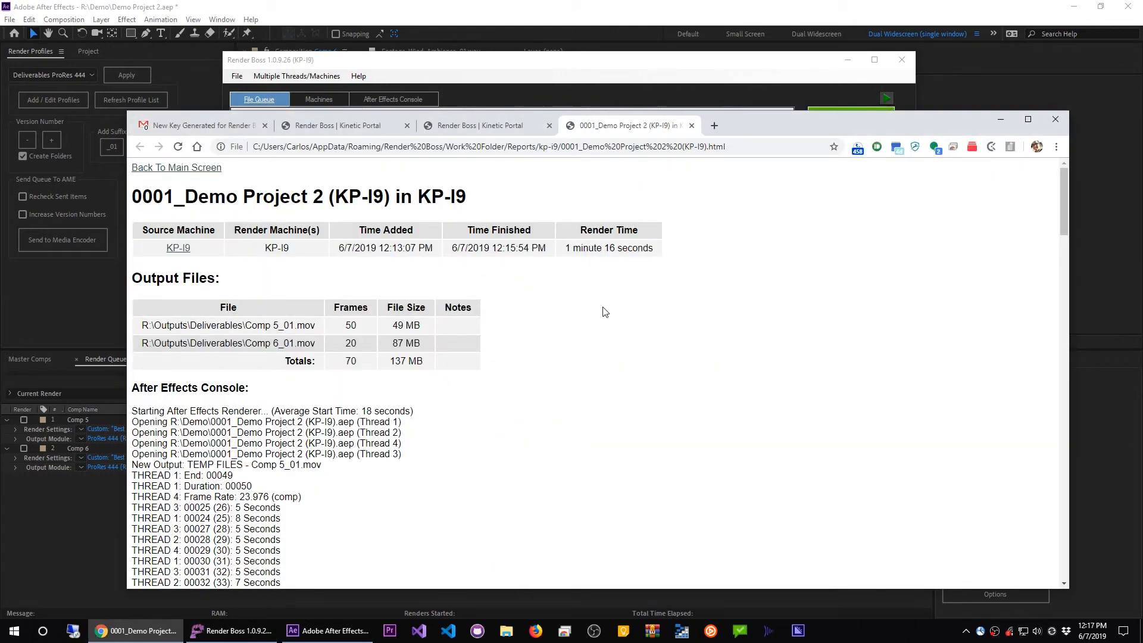